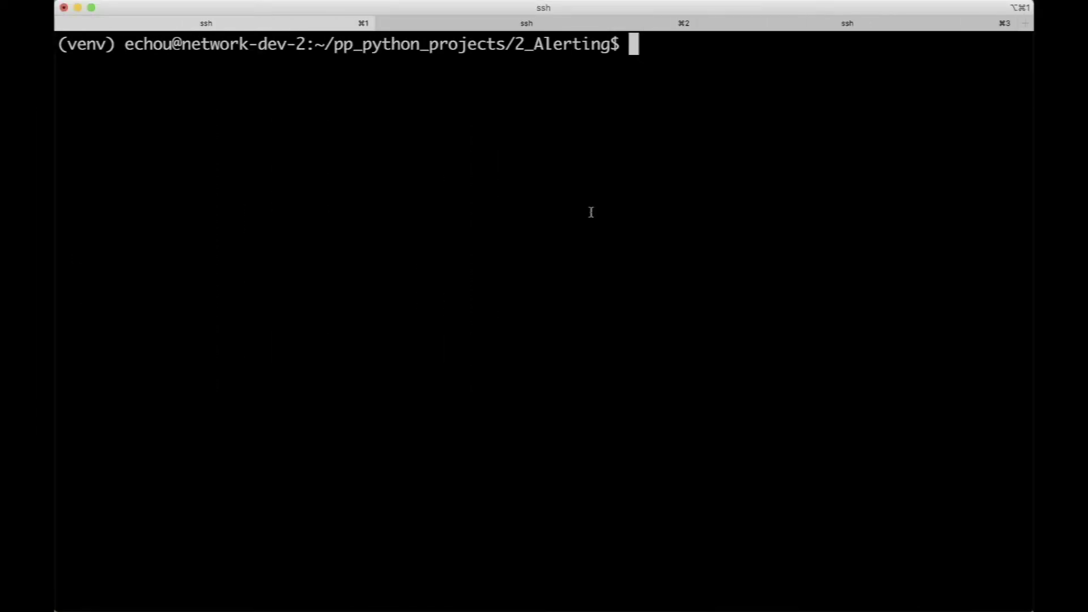
text(ls)
List the Alerting folder's files and open sms_message_test.py in vim
key(Return)
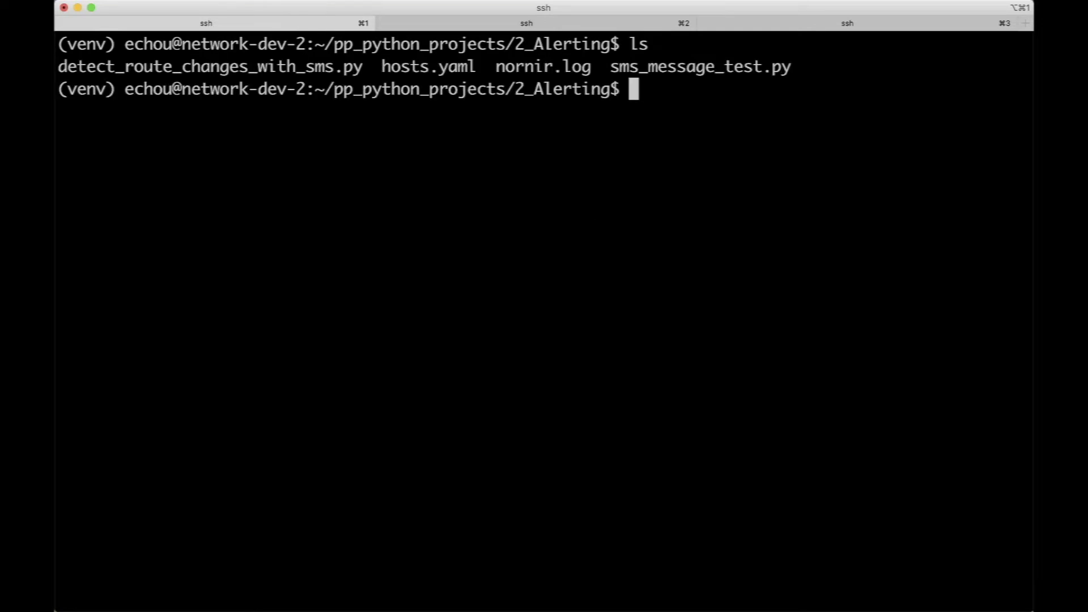
text(vim ssm)
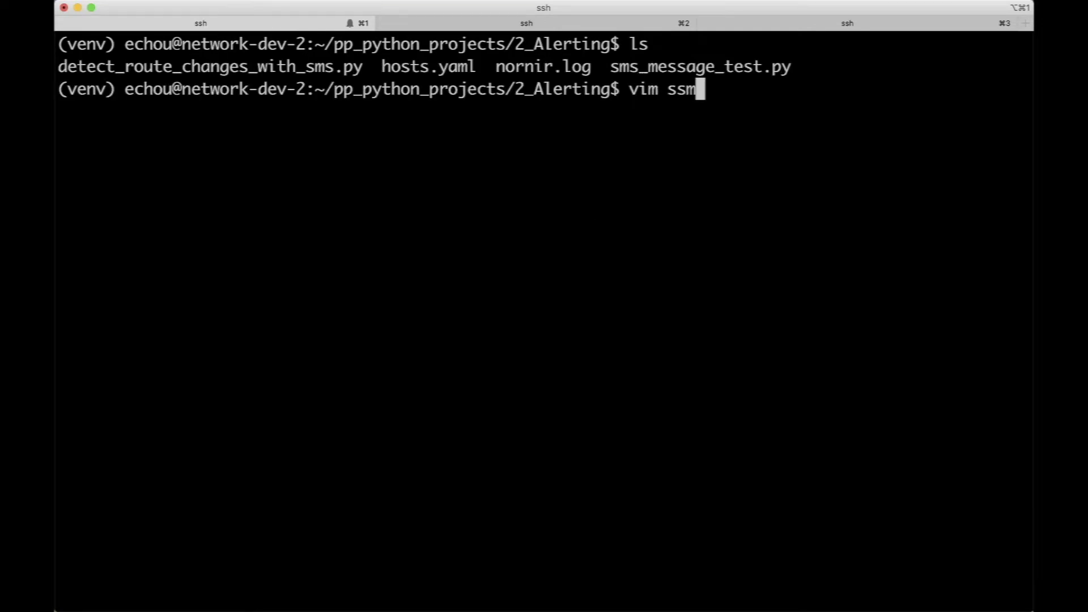
key(Tab)
key(Return)
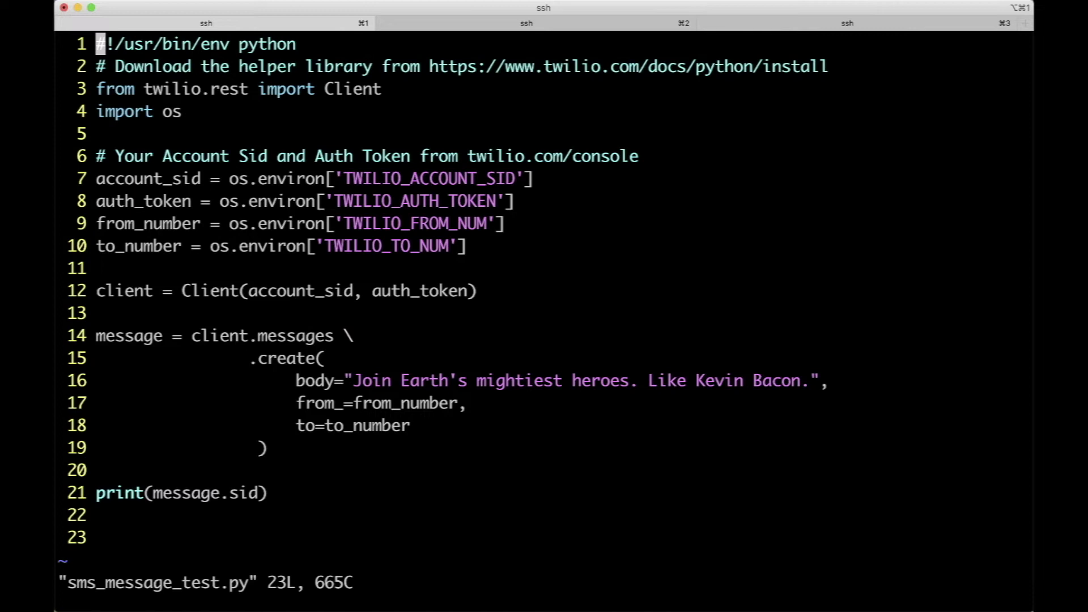
key(j)
key(j)
key(j)
key(j)
key(j)
key(j)
key(k)
key(k)
key(j)
key(j)
key(j)
key(j)
key(j)
key(j)
key(j)
key(j)
key(k)
key(j)
key(j)
key(l)
key(l)
key(l)
key(l)
key(l)
key(l)
key(l)
key(l)
key(l)
key(l)
key(j)
key(l)
key(l)
key(l)
key(j)
key(l)
key(j)
key(j)
key(j)
key(j)
key(j)
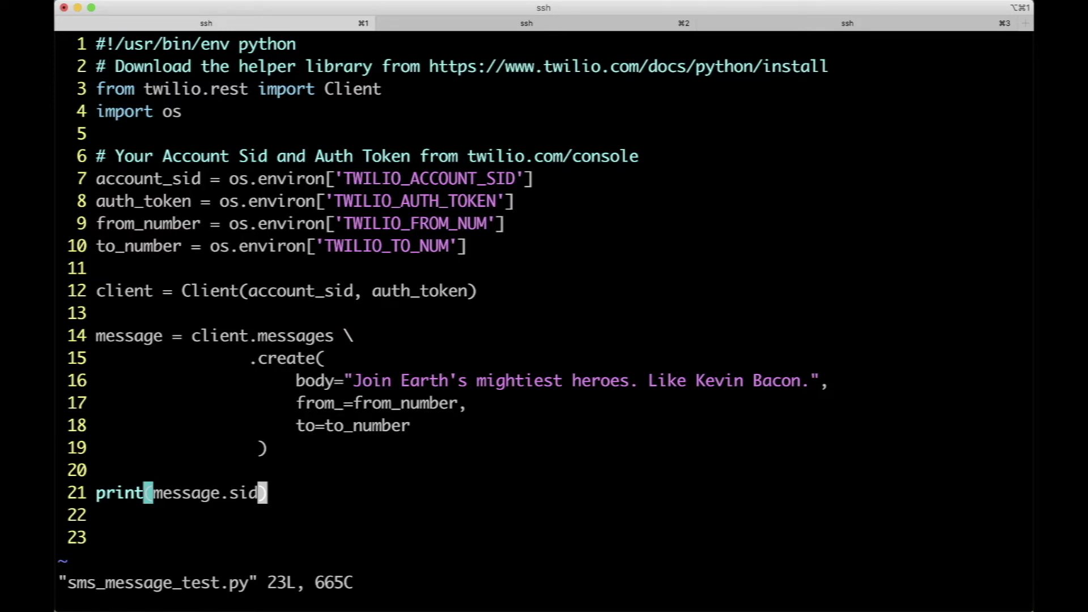
text(:x)
Exit vim with :x and run python sms_message_test.py, returning a Twilio message ID
key(Return)
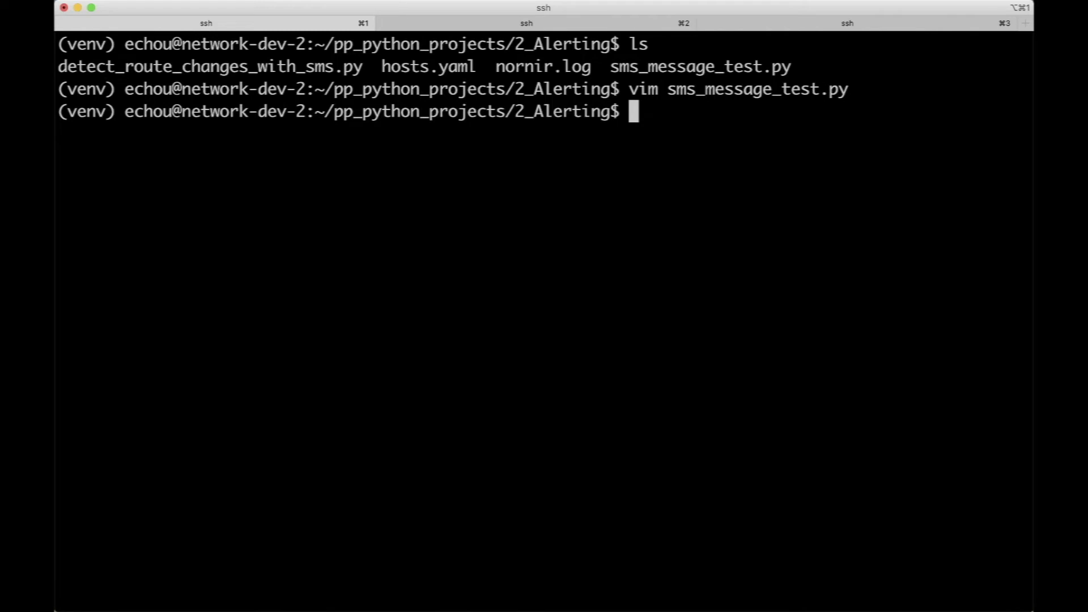
text(python )
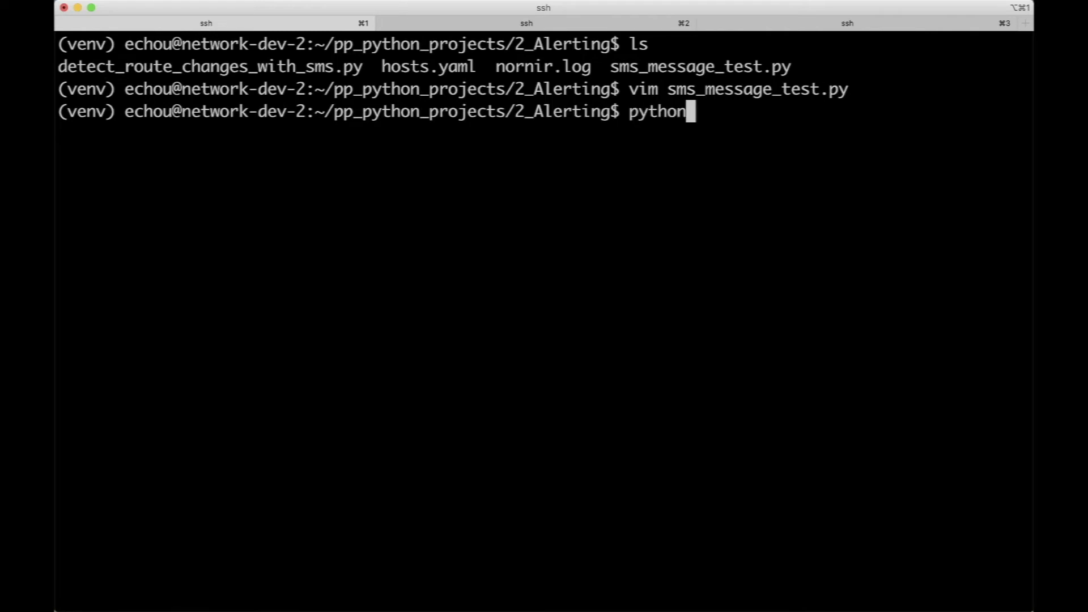
text(sms)
key(Tab)
key(Return)
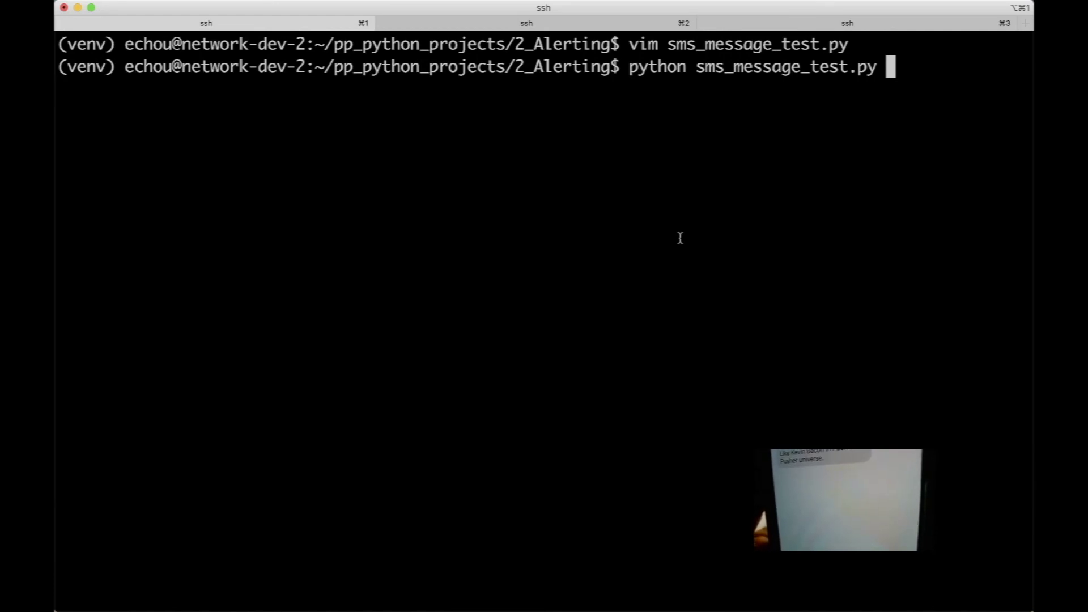
Launch python sms_message_test.py again to send another SMS
key(Return)
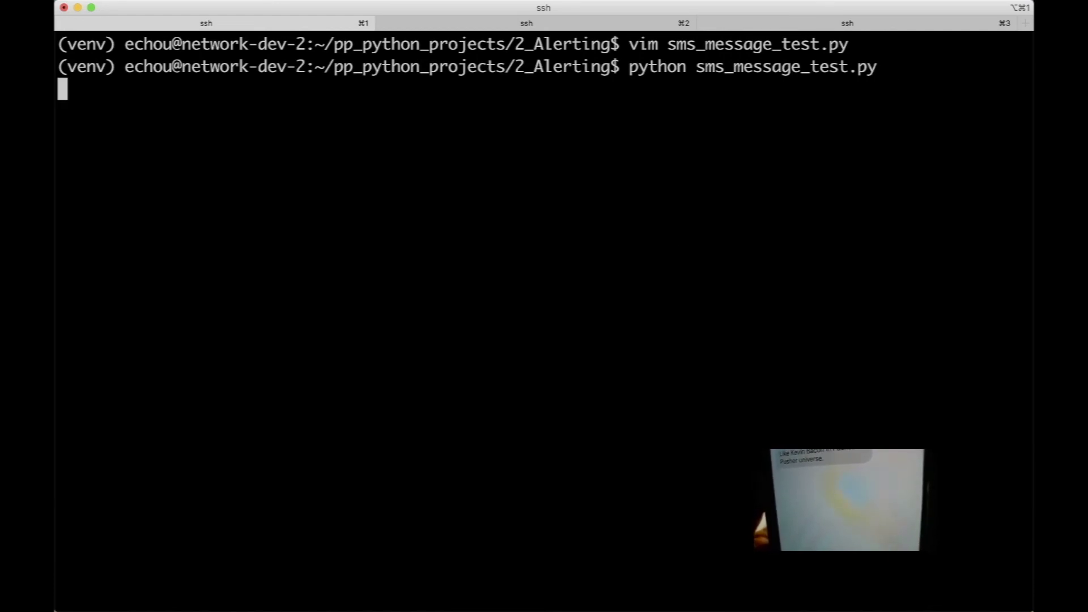